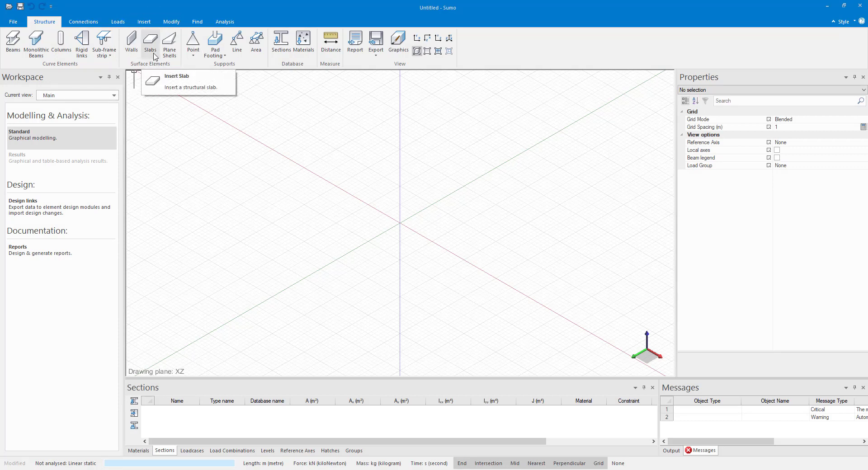
Start a slab in plan view and draw a closed 20 m by 30 m rectangular outline from the origin
left_click(154, 55)
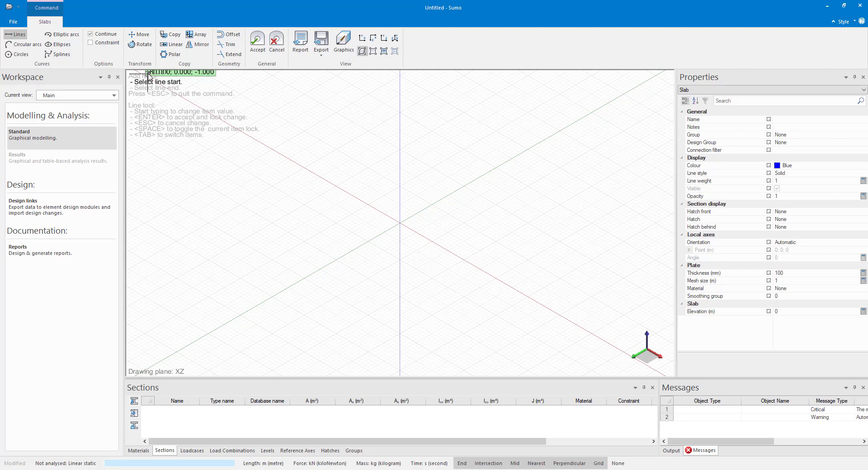
left_click(377, 43)
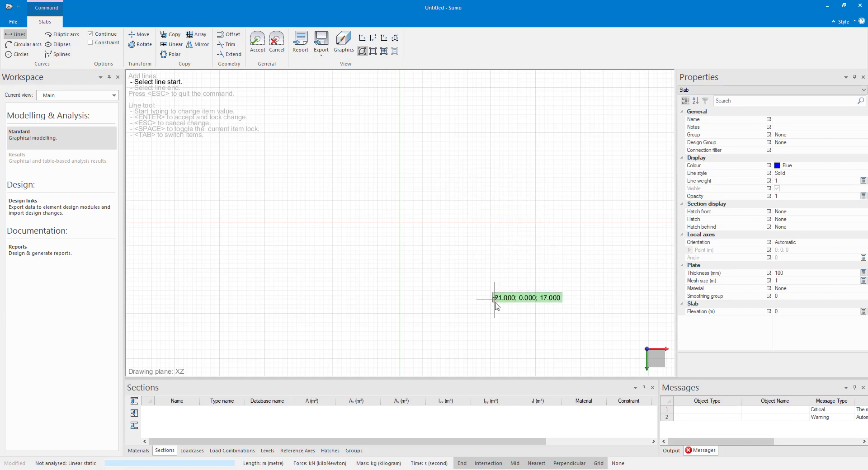
middle_click_drag(477, 294, 409, 261)
scroll(352, 226, "up", 2)
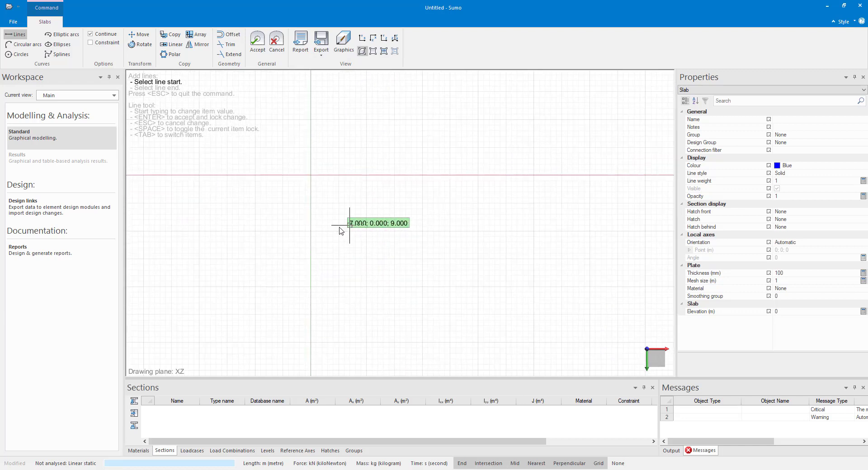
key("ctrl")
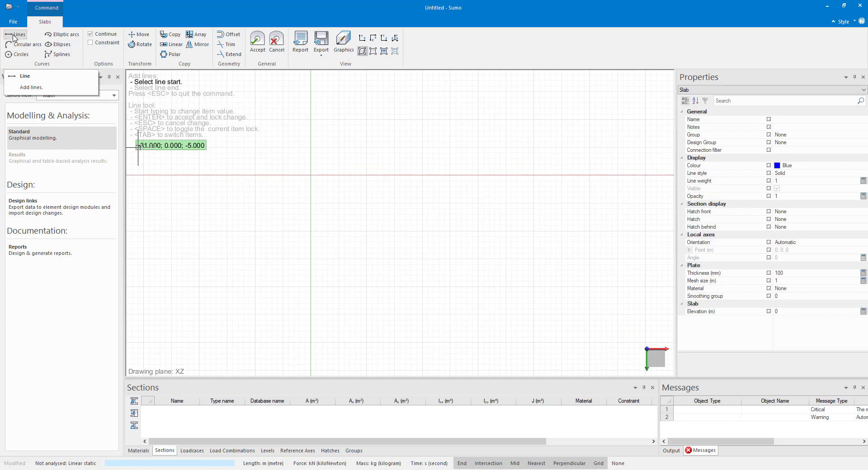
key("ctrl")
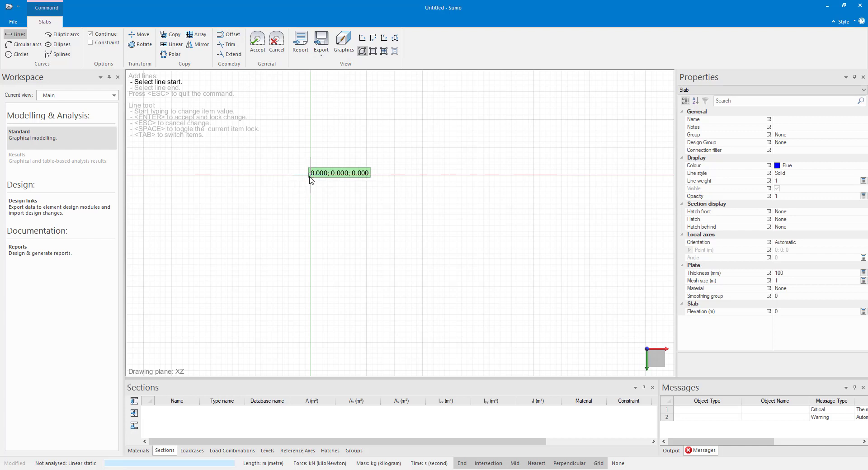
left_click(311, 175)
scroll(446, 139, "up", 4)
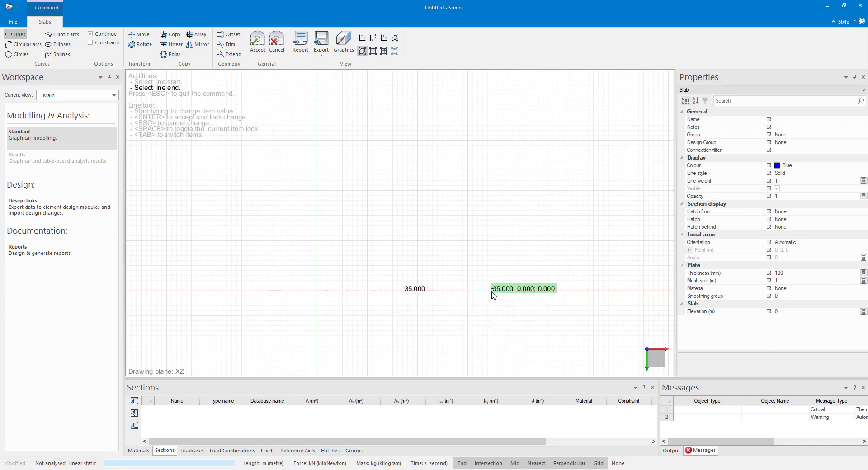
left_click(417, 290)
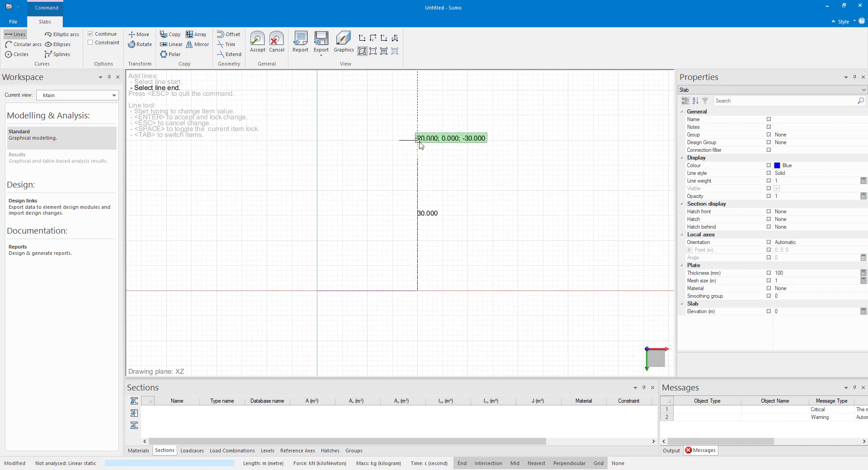
left_click(418, 140)
left_click(318, 140)
left_click(317, 290)
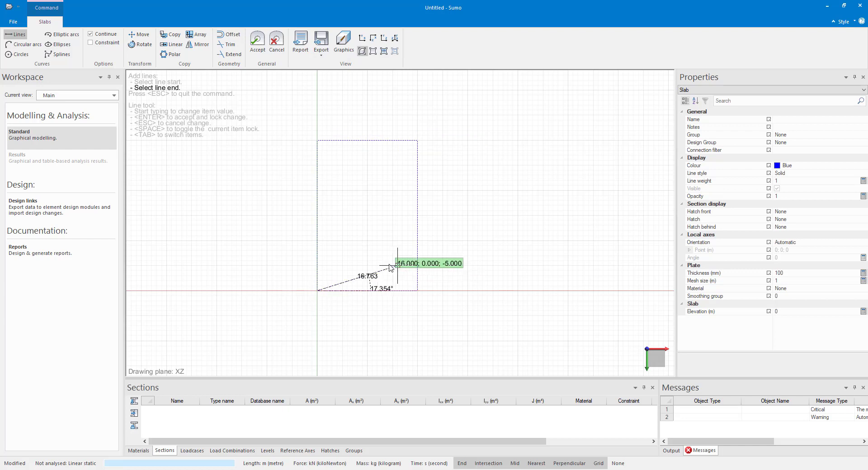
key("Escape")
key("Escape")
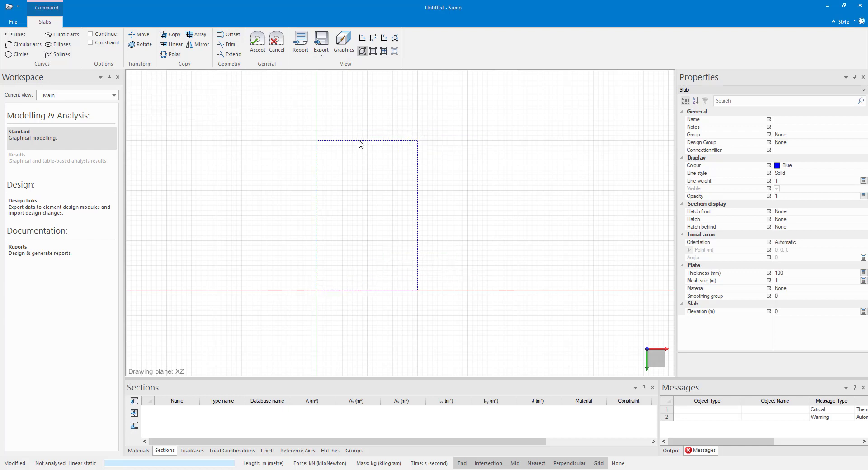
Replace the outline's short edge opposite the origin with an outward-bulging circular arc between the two 30 m sides
left_click(358, 141)
key("Delete")
middle_click_drag(357, 145, 359, 188)
scroll(357, 171, "up", 2)
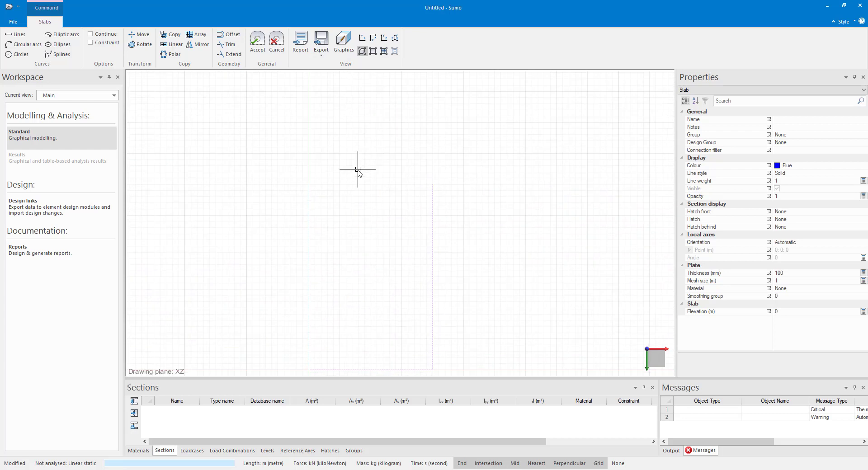
left_click(23, 45)
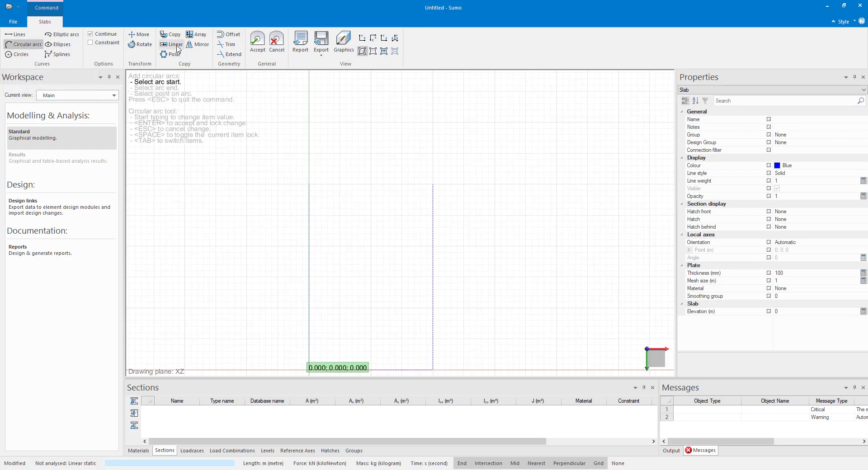
left_click(308, 184)
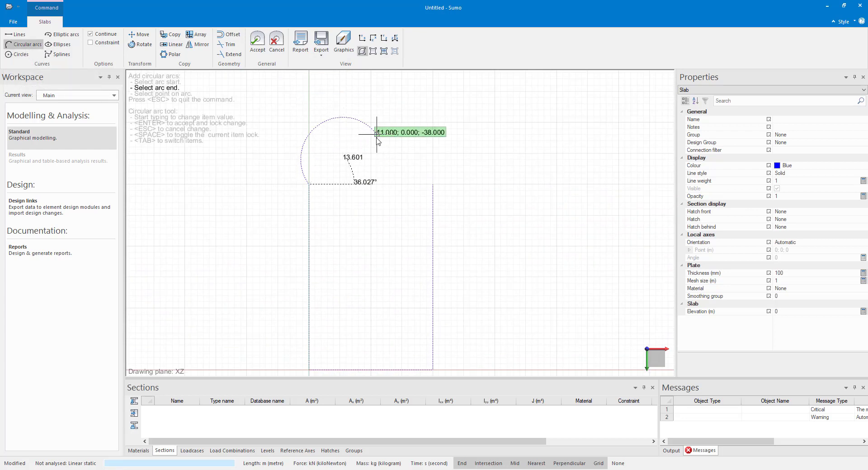
left_click(433, 181)
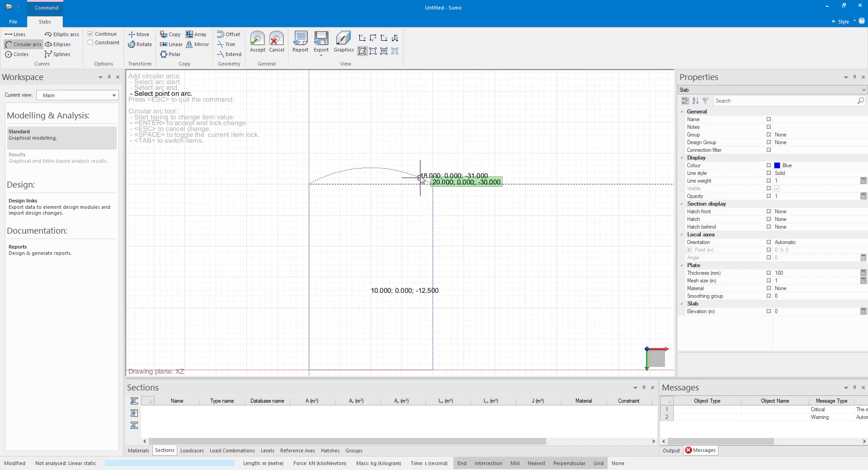
left_click(378, 166)
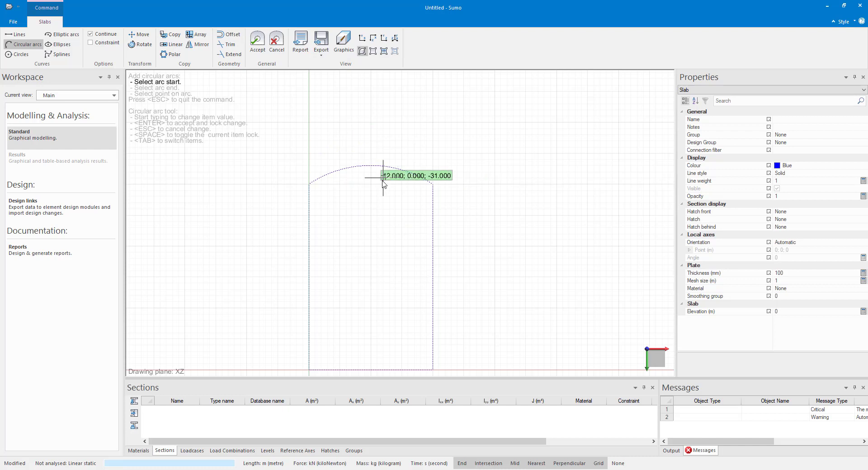
Draw a circular opening centred between the outline's long sides and accept the outline to create the slab
left_click(18, 54)
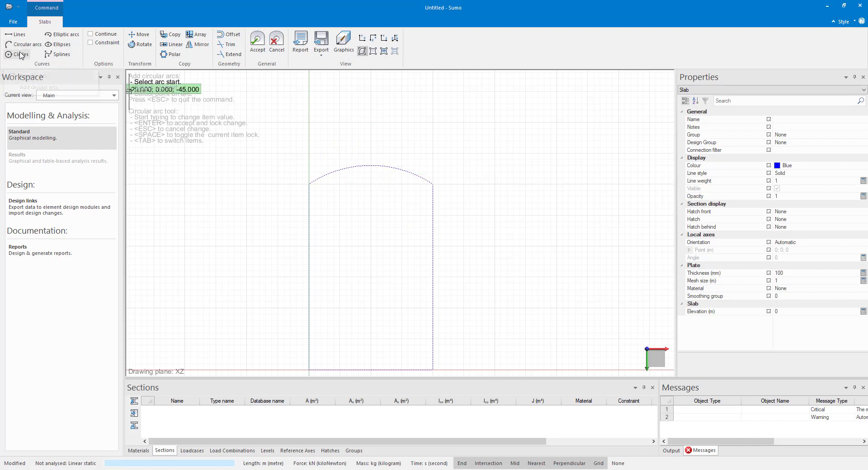
left_click(371, 278)
left_click(371, 253)
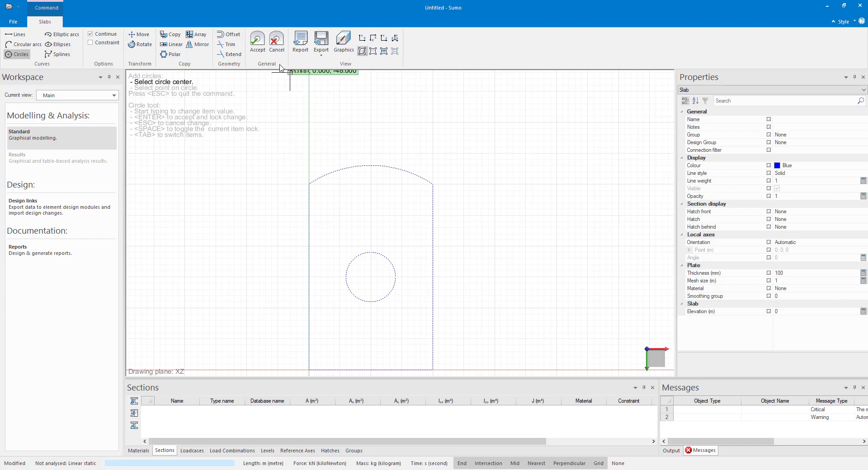
left_click(263, 53)
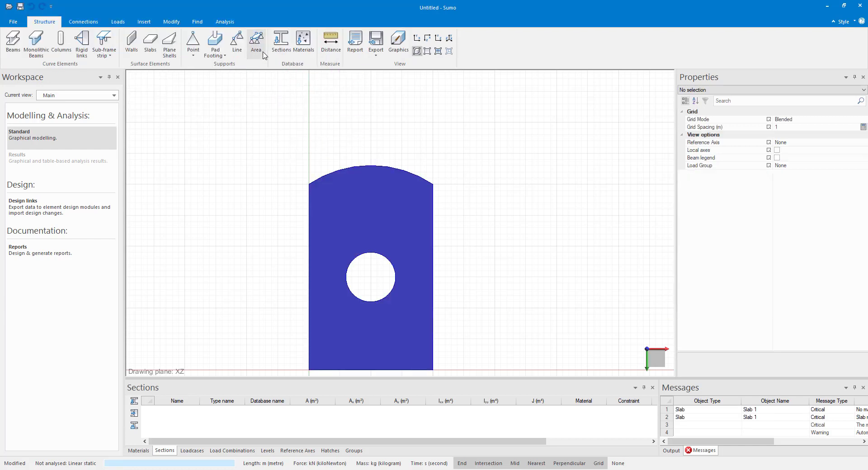
Rename the new slab as Slab 10
mouse_move(511, 315)
middle_mouse_down()
mouse_move(484, 343)
mouse_move(450, 295)
mouse_move(450, 254)
mouse_move(463, 242)
middle_mouse_up()
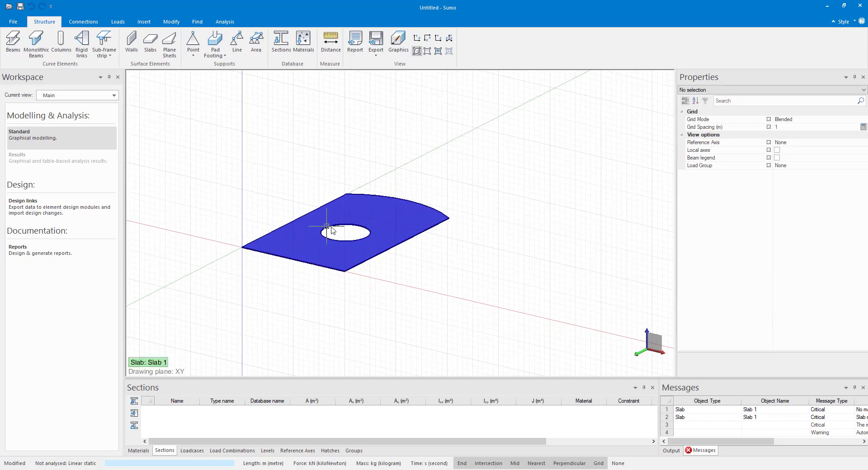
scroll(281, 223, "up", 3)
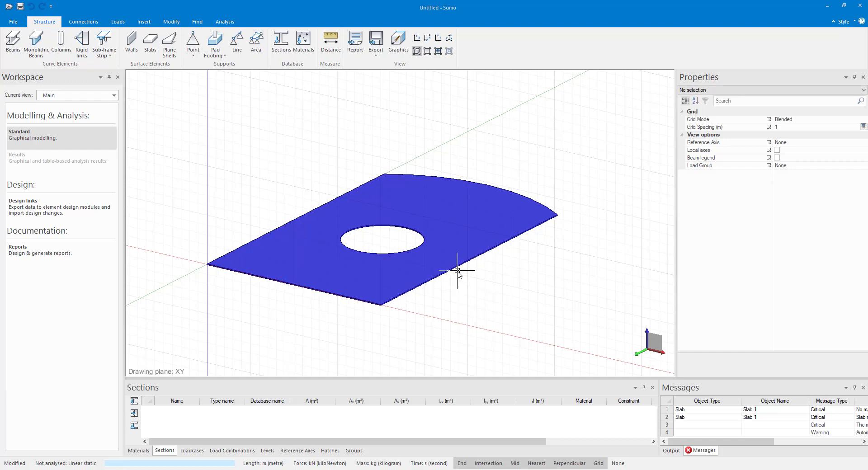
left_click(458, 273)
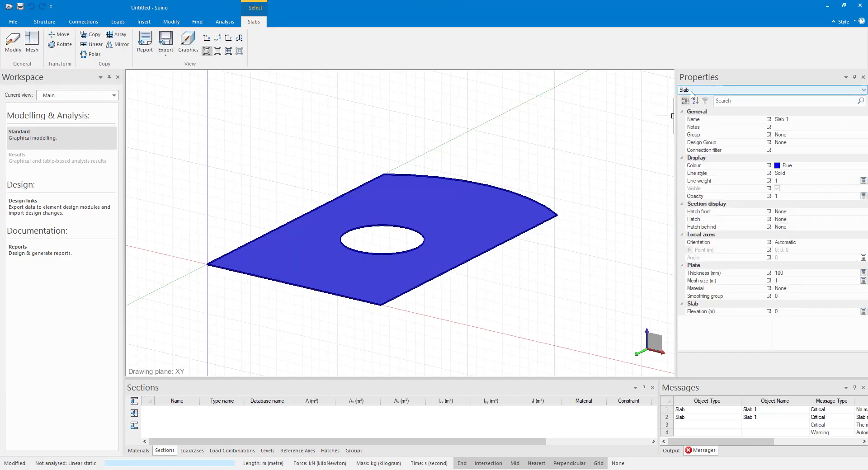
left_click(799, 120)
key("BackSpace")
key("BackSpace")
key("BackSpace")
key("BackSpace")
key("BackSpace")
key("BackSpace")
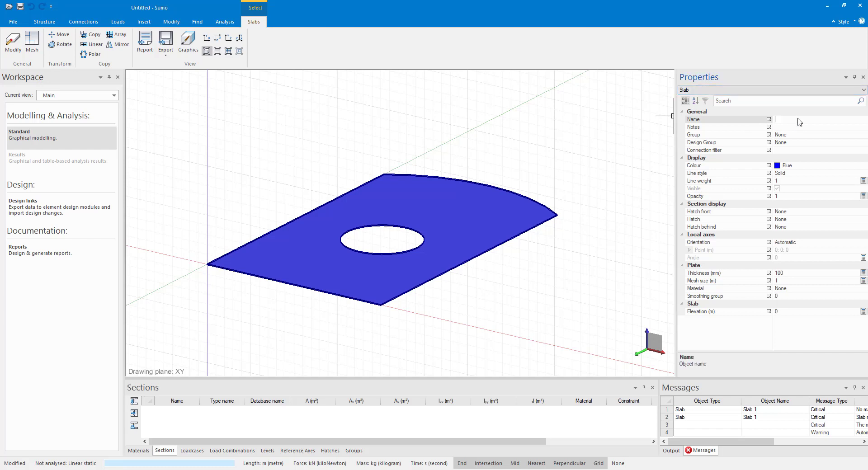
type("Slab 10")
Set the slab's colour to Green and its thickness to 255 mm
left_click(789, 165)
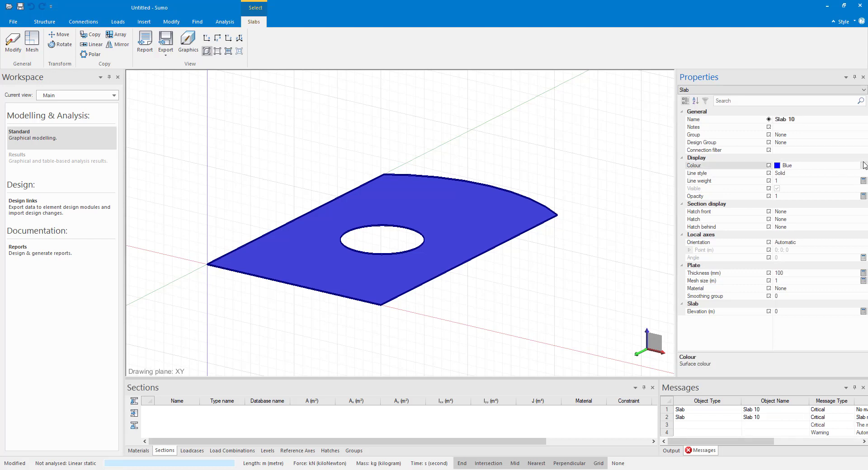
left_click(790, 166)
left_click(795, 179)
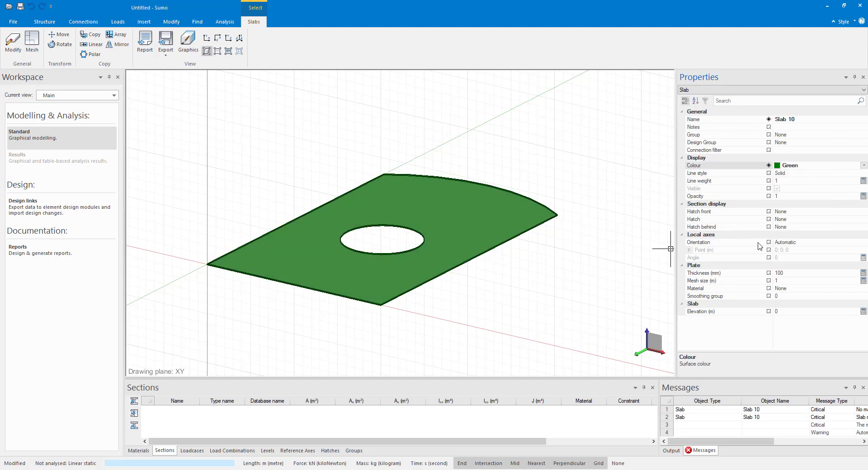
left_click(774, 273)
type("255")
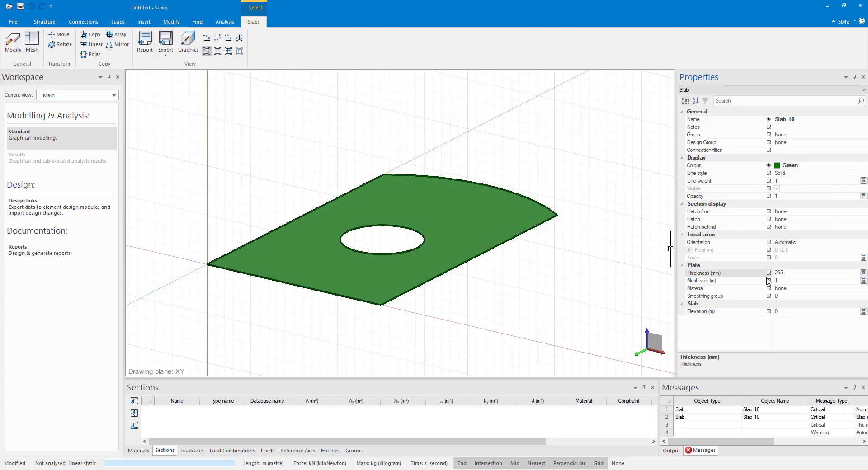
key("Tab")
scroll(351, 296, "up", 3)
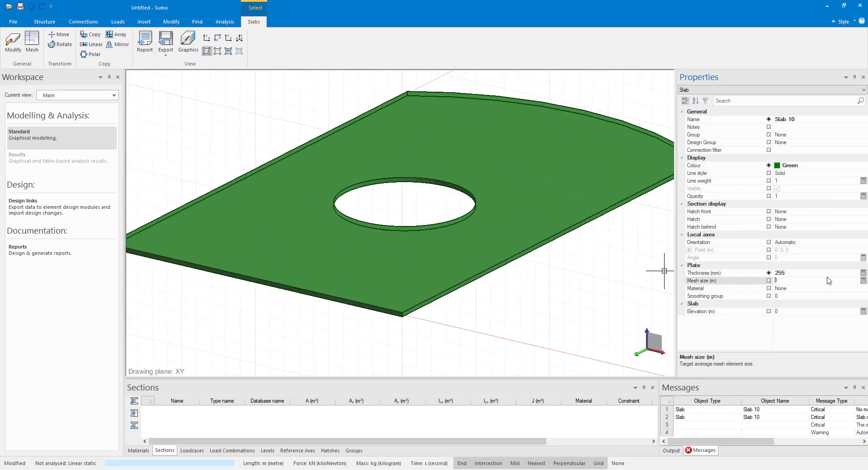
Try slab elevations of 1 m and 3 m and reset the elevation to 0 m
left_click(804, 312)
type("1")
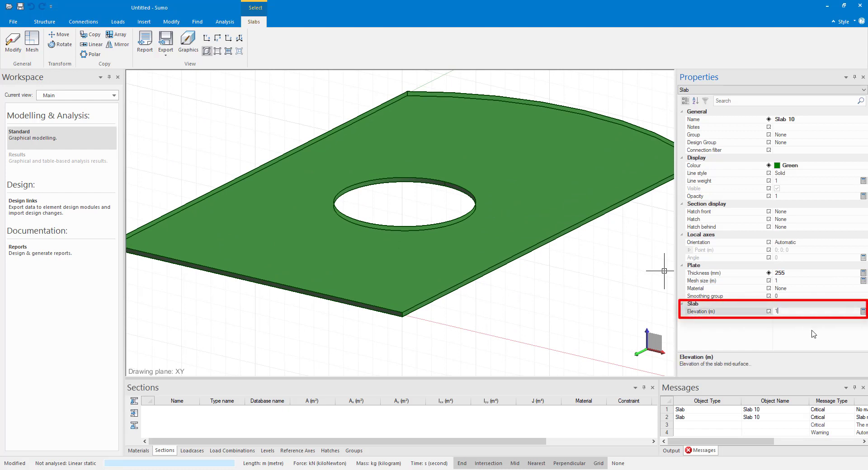
key("Return")
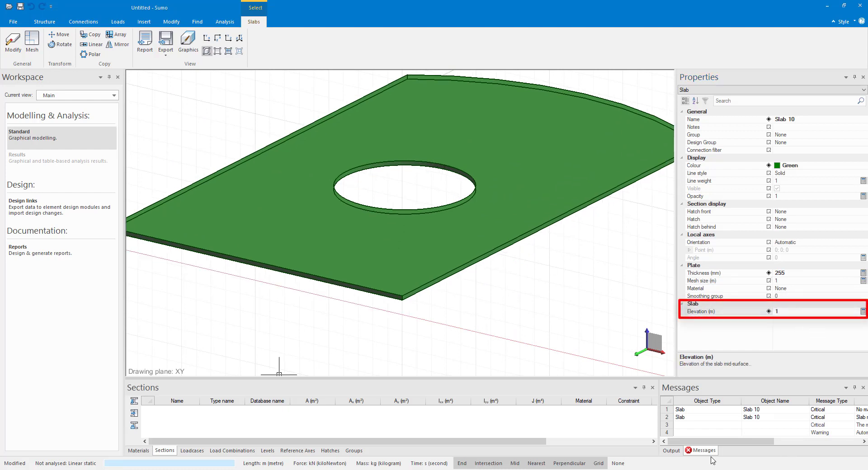
left_click(791, 312)
type("3")
key("Return")
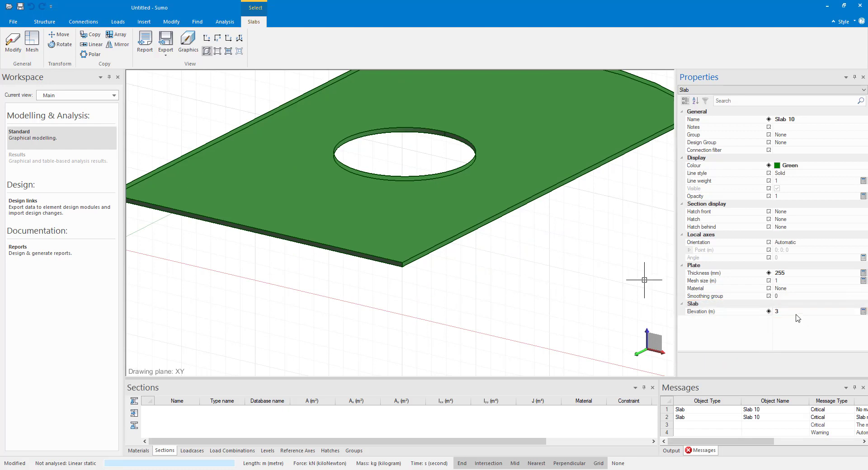
left_click(800, 304)
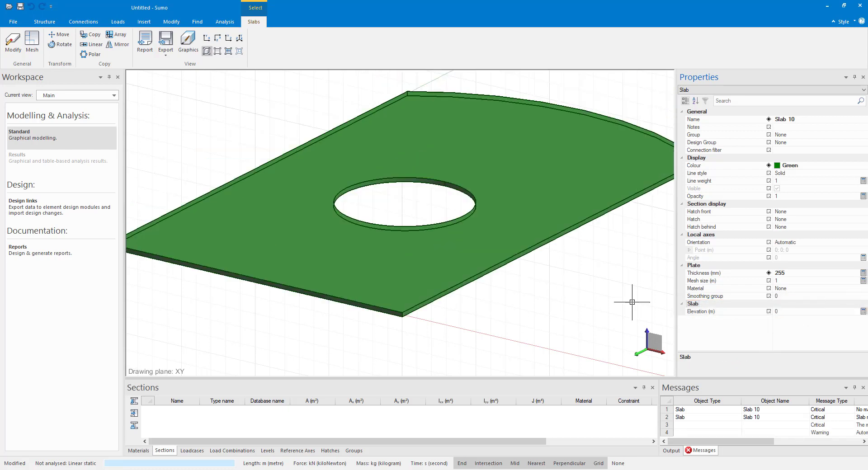
Move the slab along the X axis in the XZ plane, using its corner at the origin as the base point
scroll(232, 162, "down", 2)
middle_click_drag(236, 162, 295, 186)
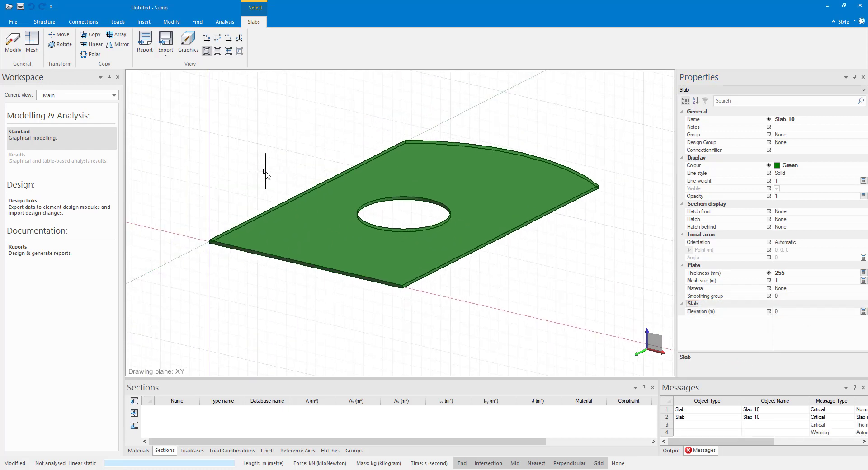
key("Escape")
left_click(230, 231)
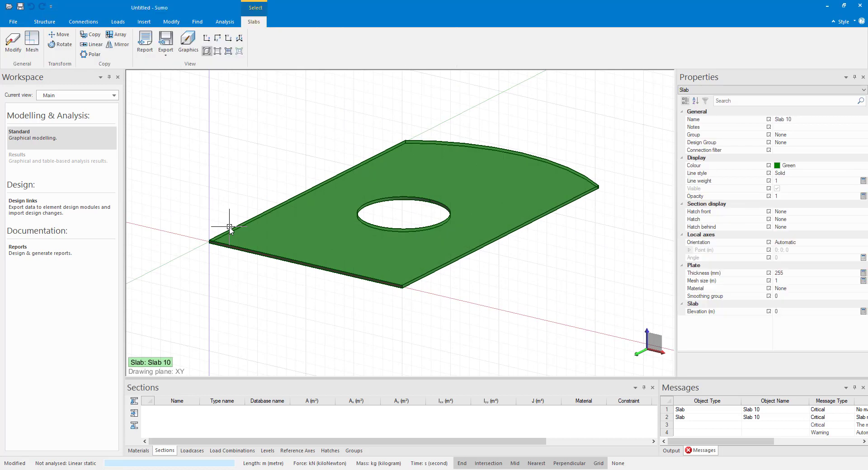
left_click(61, 37)
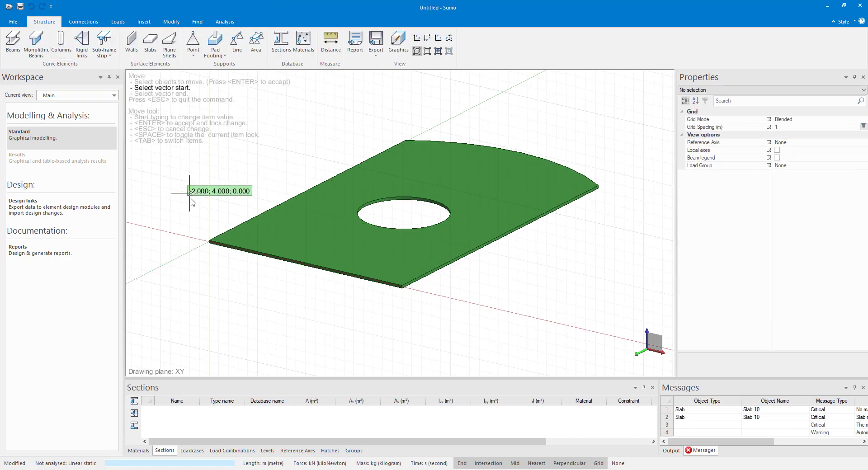
left_click(209, 242)
mouse_move(388, 330)
middle_mouse_down()
mouse_move(382, 286)
mouse_move(320, 203)
mouse_move(194, 243)
mouse_move(372, 319)
middle_mouse_up()
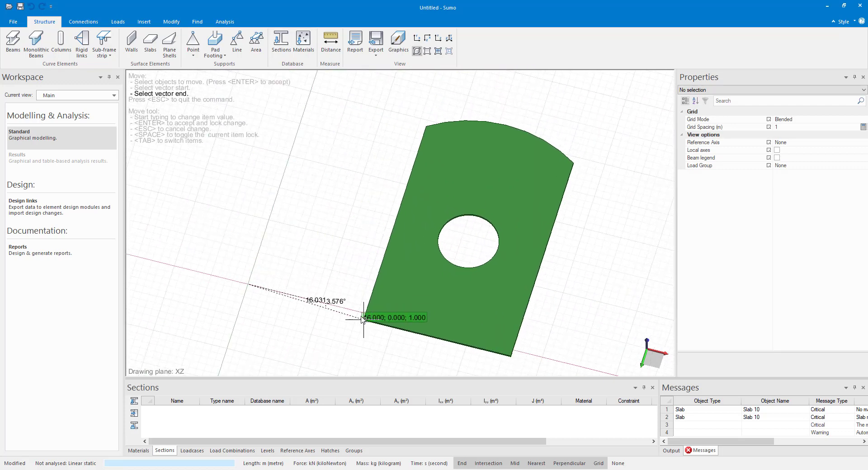
left_click(322, 302)
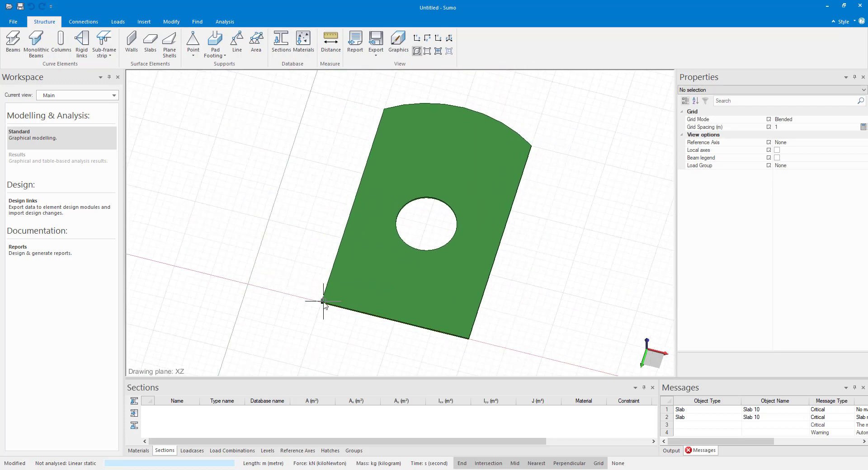
middle_click_drag(634, 268, 670, 312)
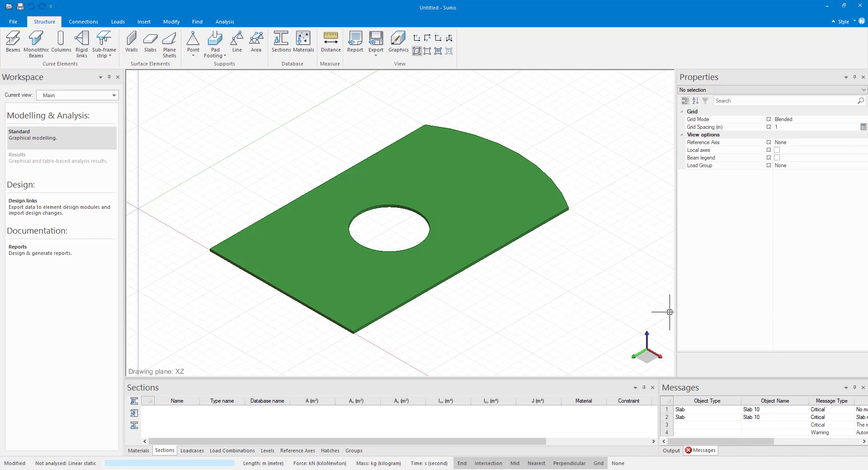
Edit the slab outline and draw a closed rectangular opening about 5 m wide and 4 m high between the arc and the circular opening
left_click(237, 229)
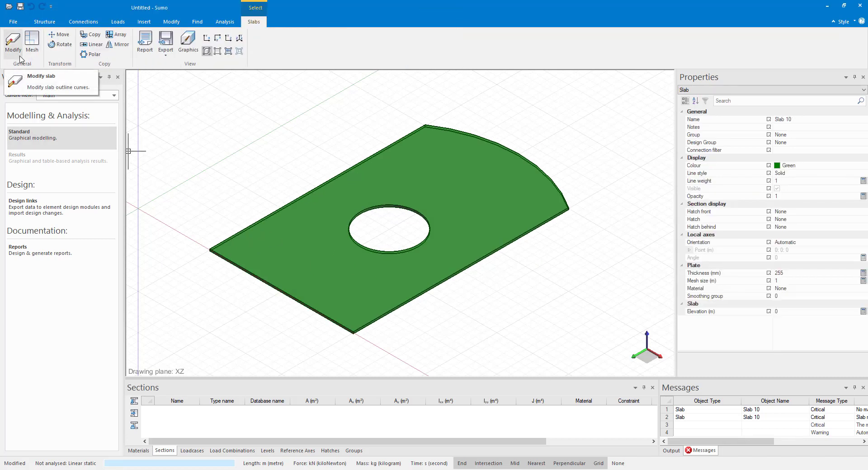
left_click(13, 42)
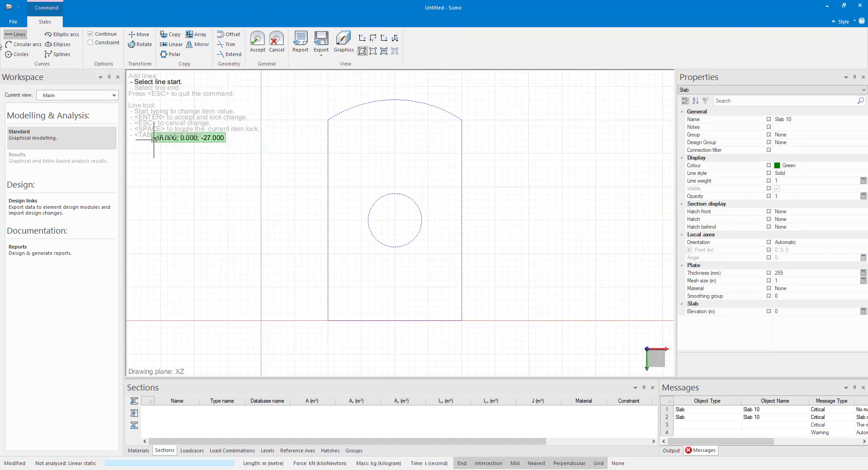
left_click(362, 127)
left_click(361, 153)
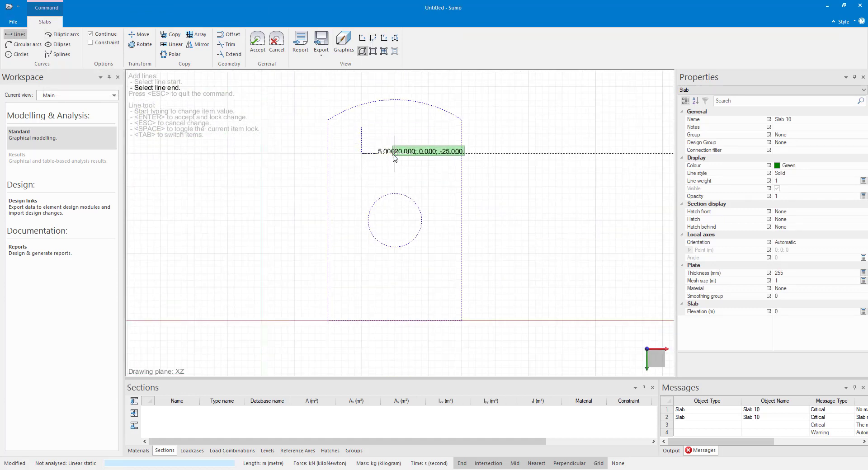
left_click(395, 153)
left_click(394, 127)
left_click(362, 127)
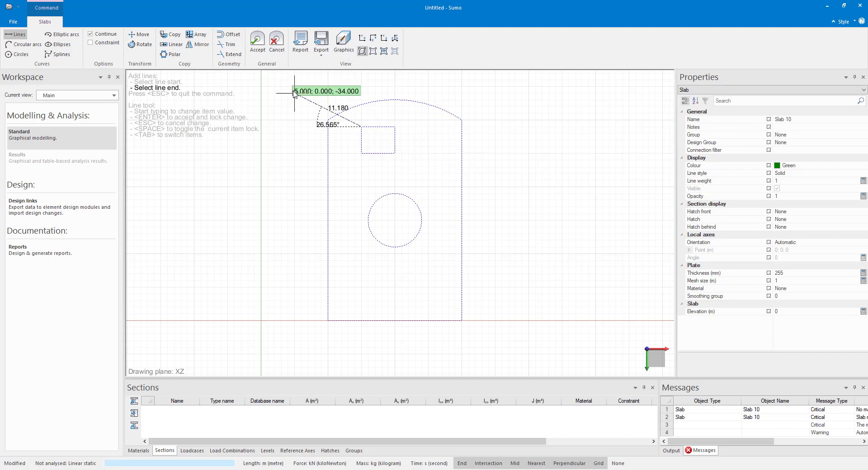
key("Escape")
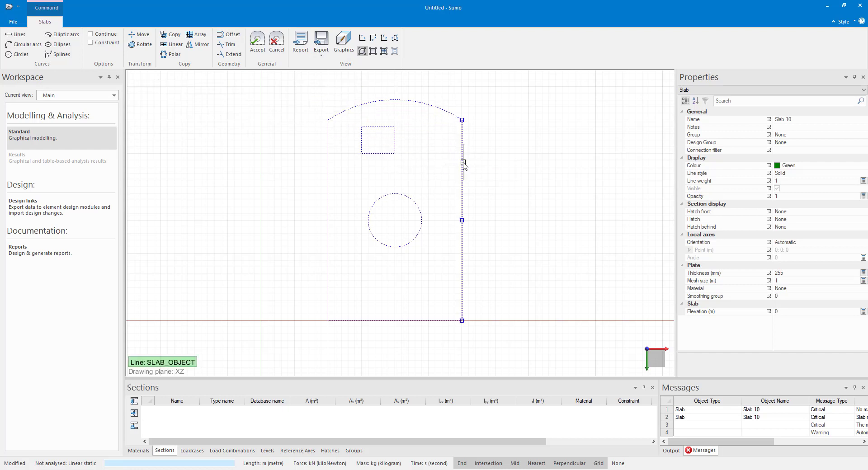
Stretch the outline's corner at the right end of the base edge about 10 m outward along the X axis, making the right edge slanted
left_click(435, 321)
left_click(462, 257)
left_click_drag(462, 321, 528, 322)
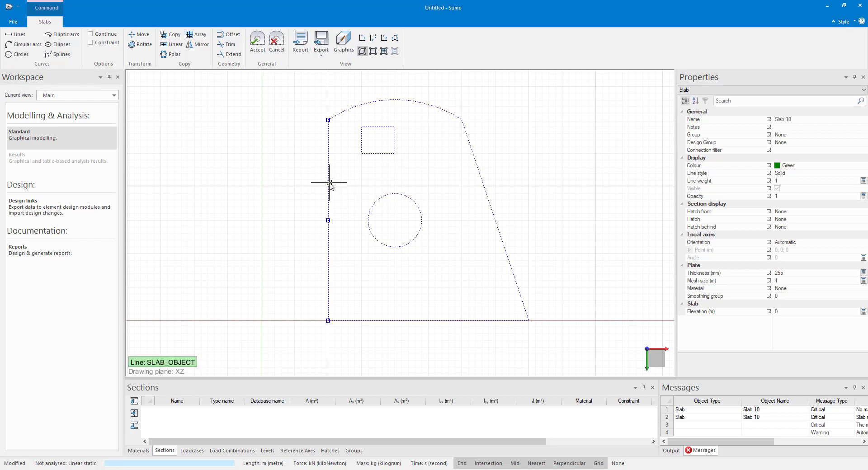
Replace the outline's left edge with lines forming a projection 5 m wide and about 10 m high below the arc, and accept the modified slab
left_click(16, 34)
left_click(328, 120)
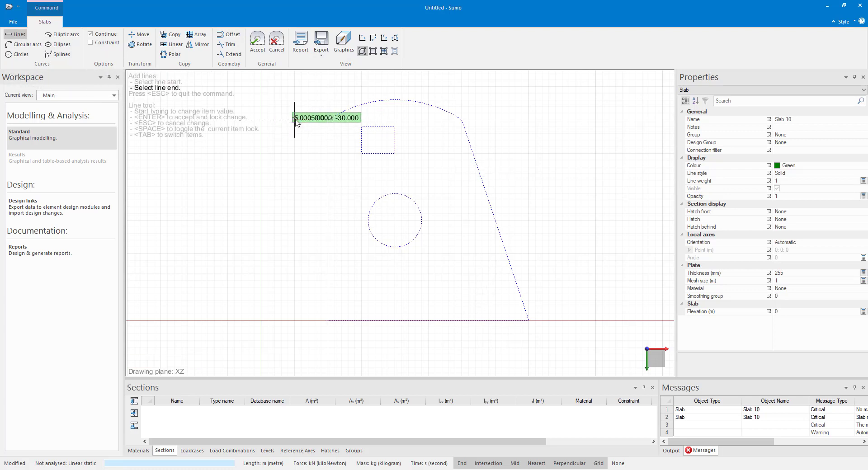
left_click(294, 120)
left_click(294, 186)
left_click(327, 186)
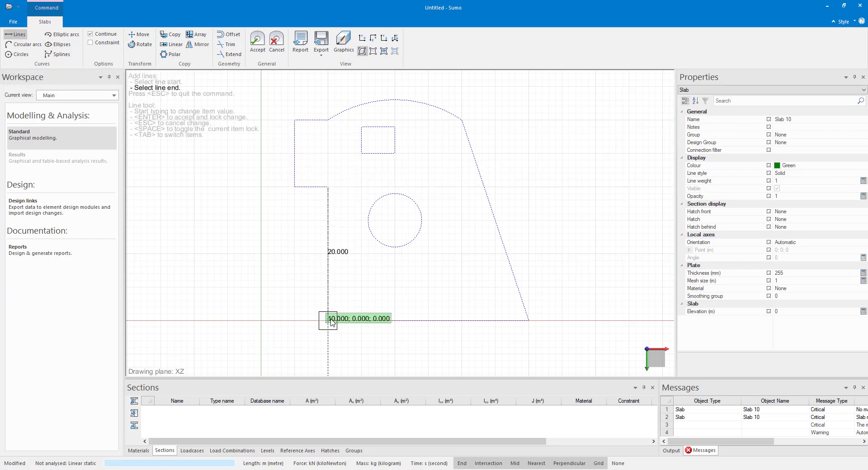
left_click(328, 321)
left_click(266, 49)
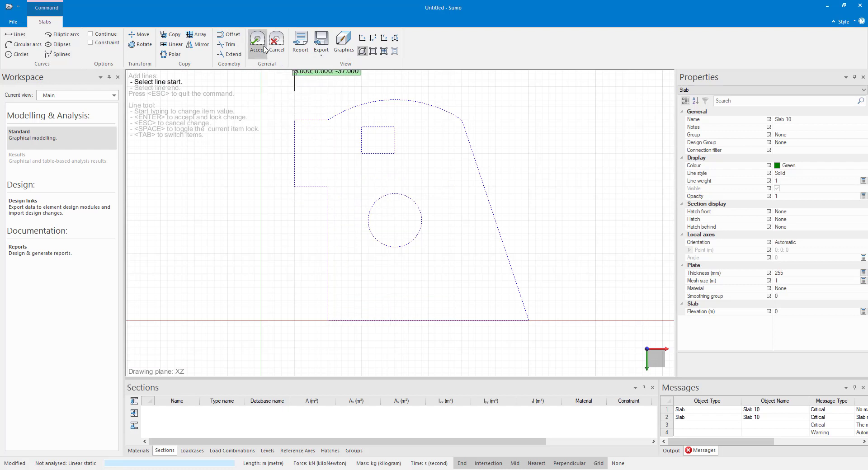